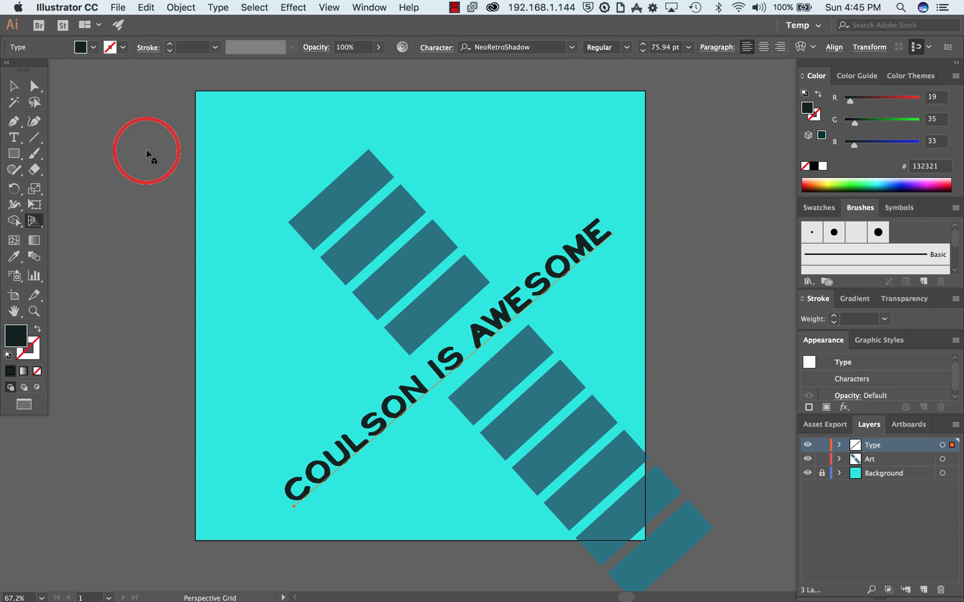
Start saving the document, browse to Documents, and create a new folder named Gravatar there
key(super+s)
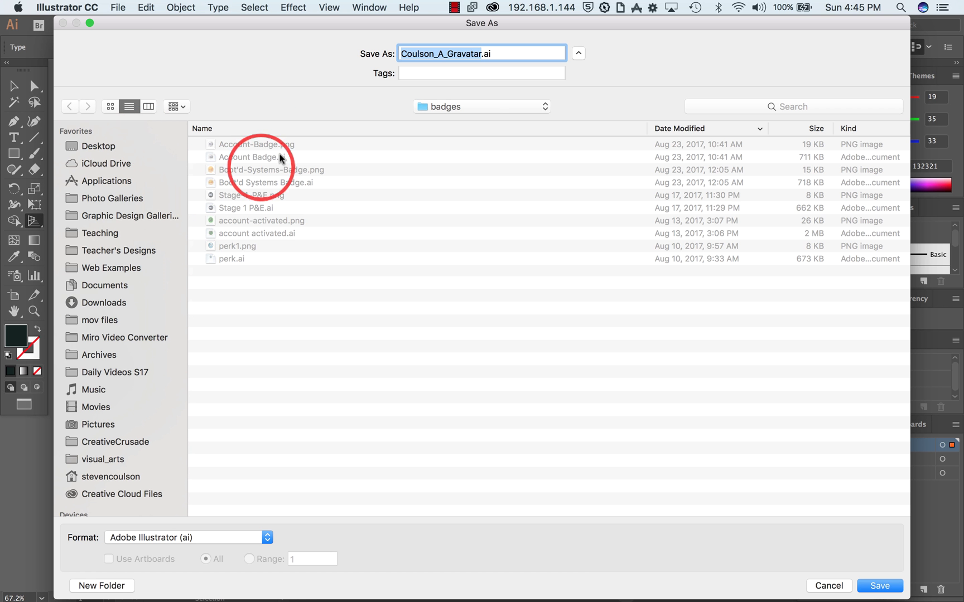
click(579, 53)
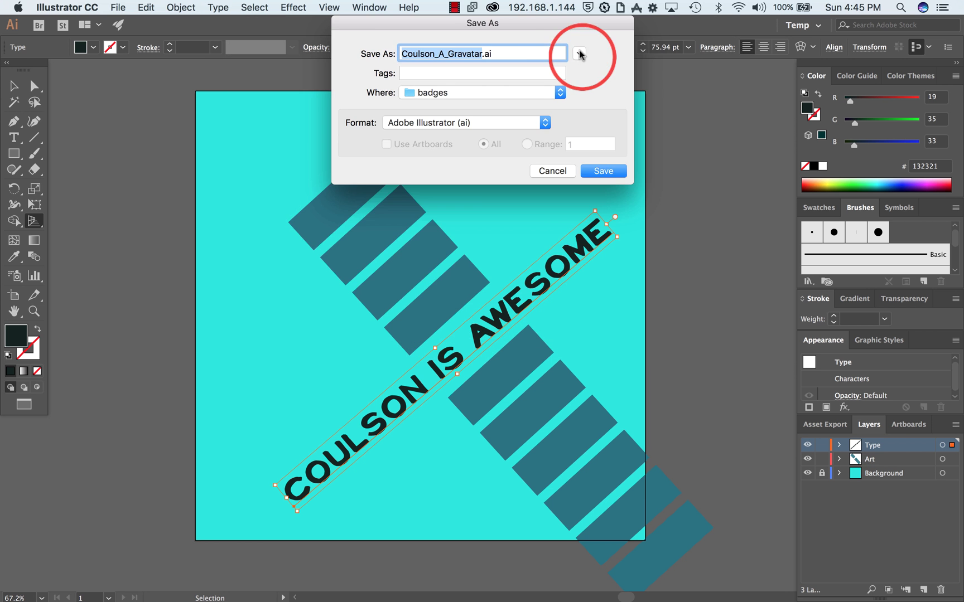
drag(562, 28, 395, 124)
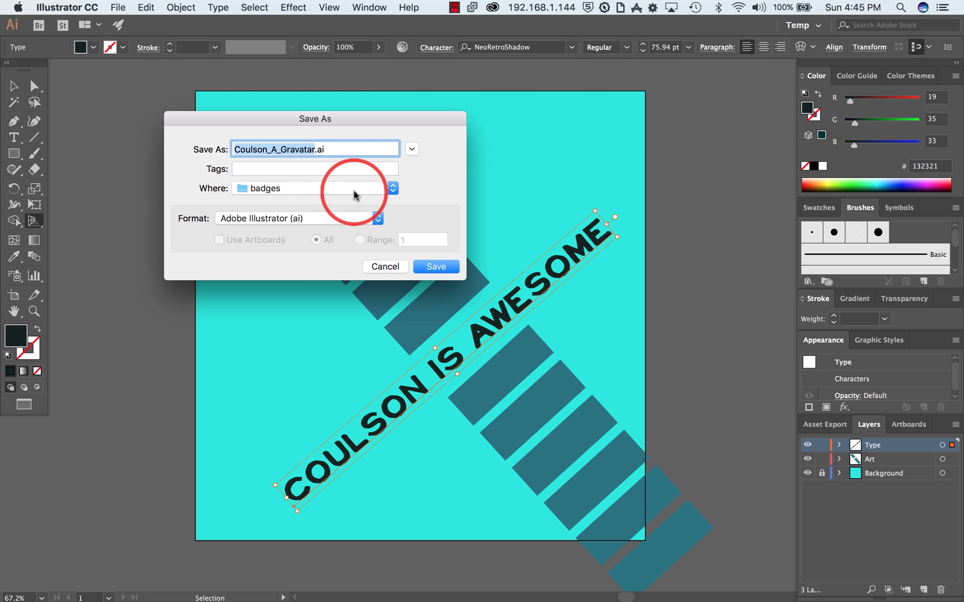
drag(336, 121, 360, 96)
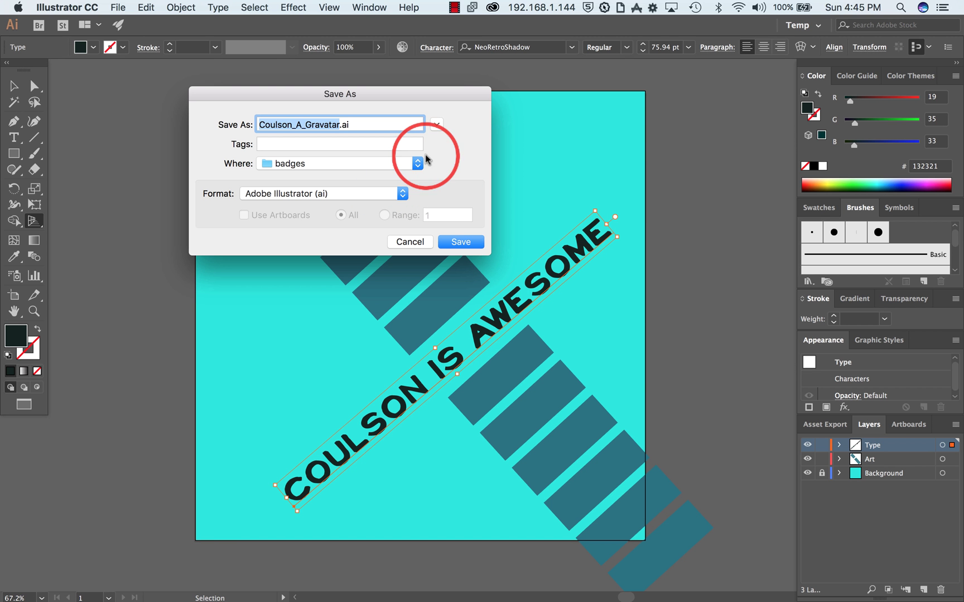
click(435, 123)
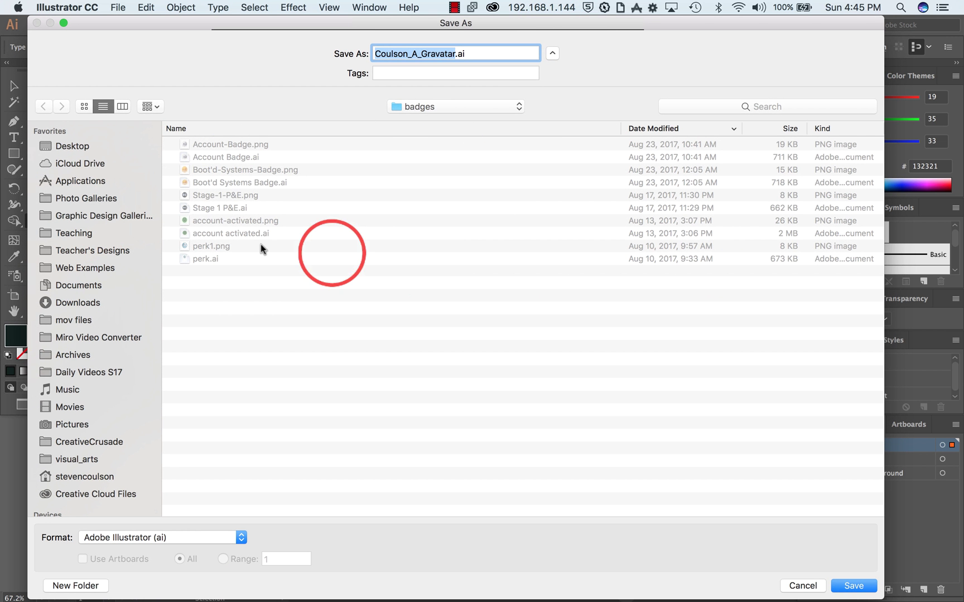
click(76, 288)
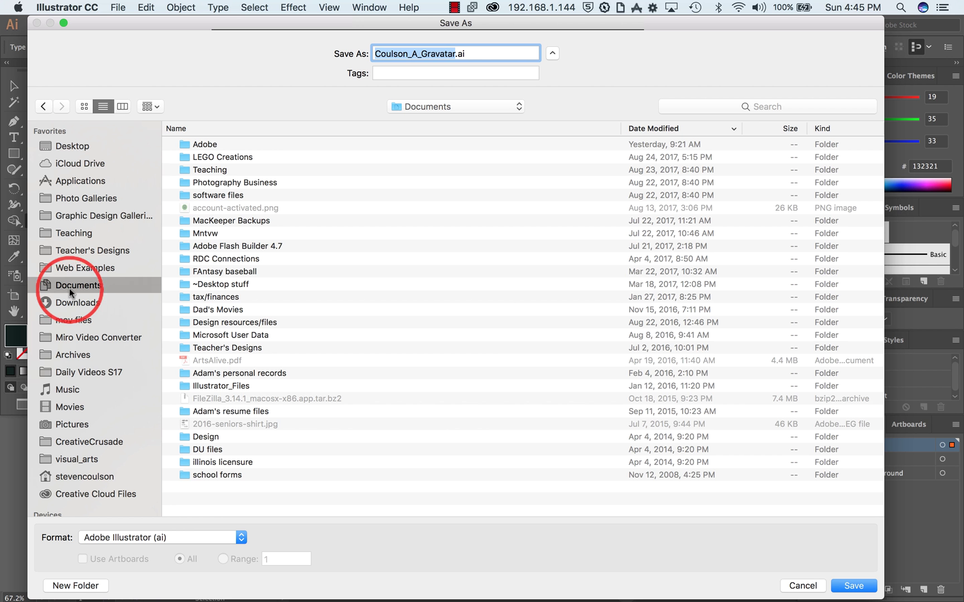
click(123, 107)
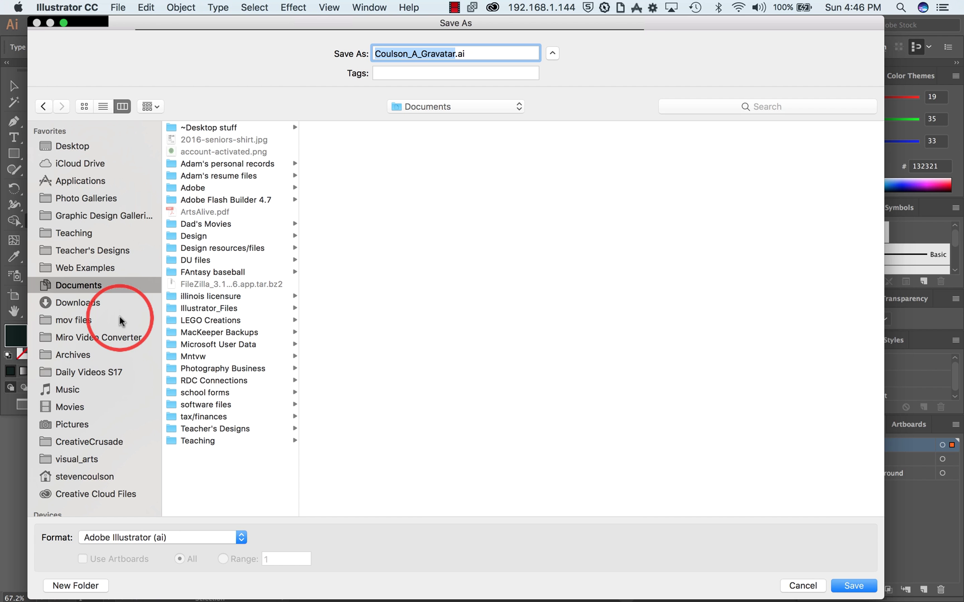
click(71, 586)
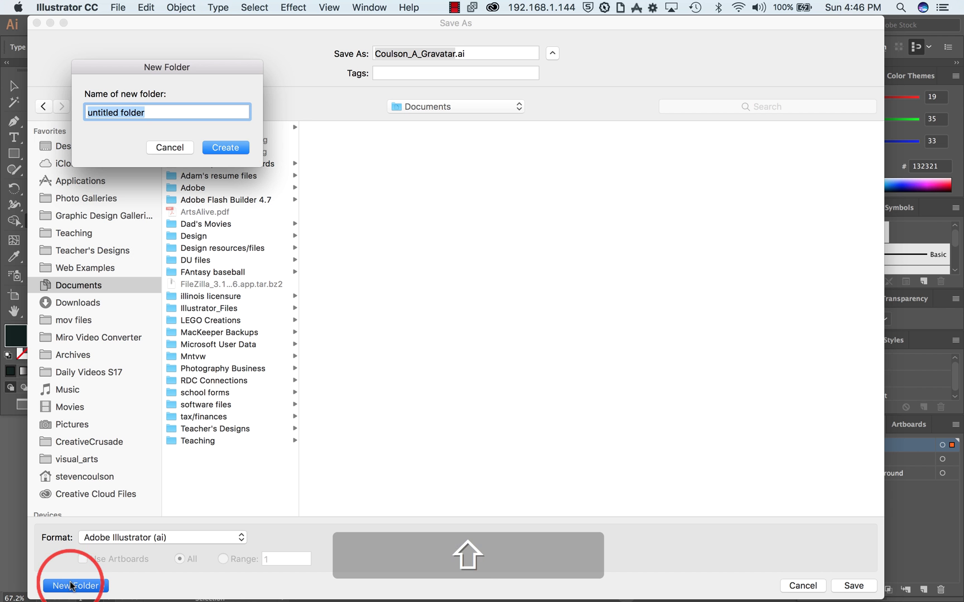
text(Gravatar)
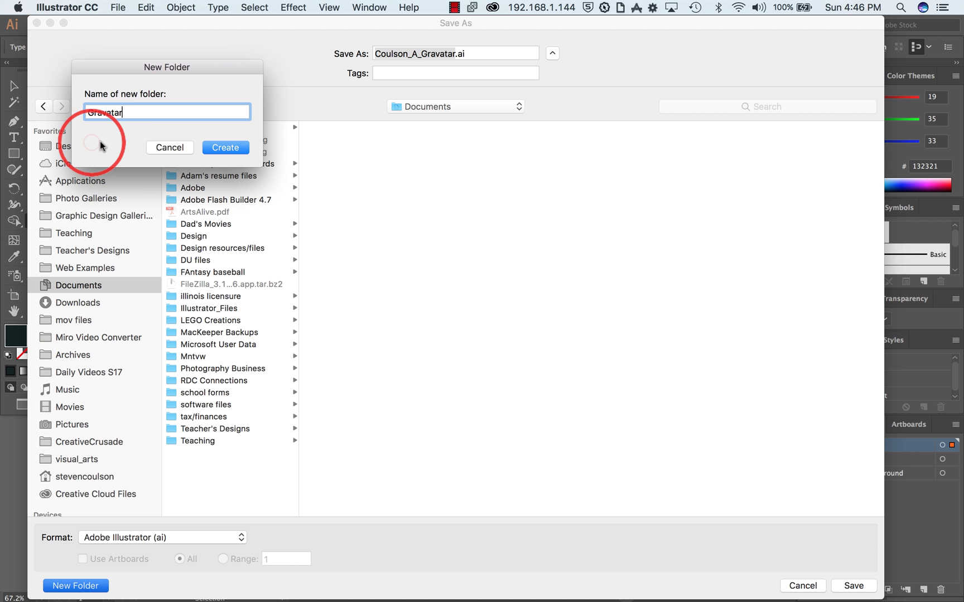
click(224, 146)
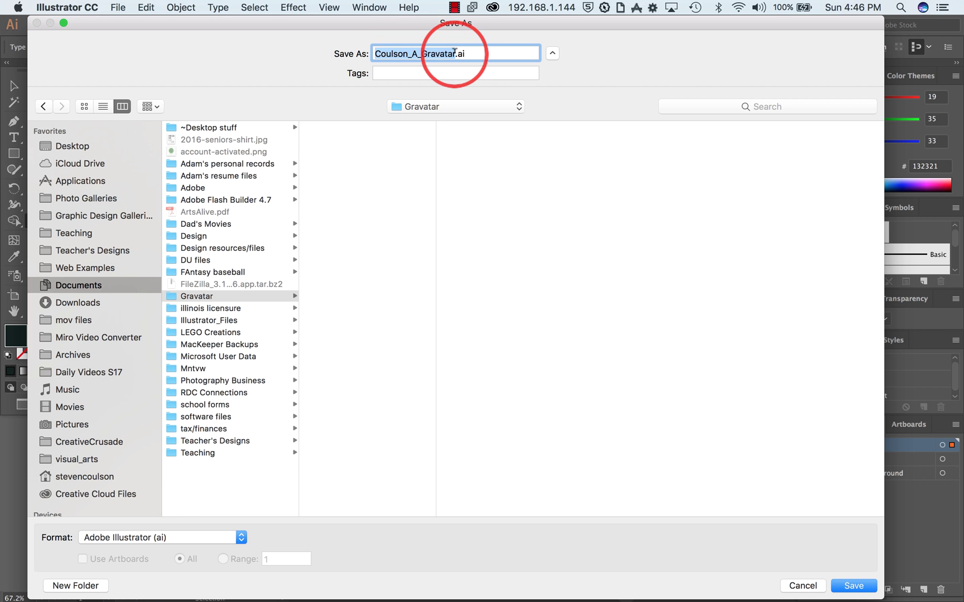
Append 1 to the file name and save it in the Gravatar folder as an Illustrator CC file
click(455, 52)
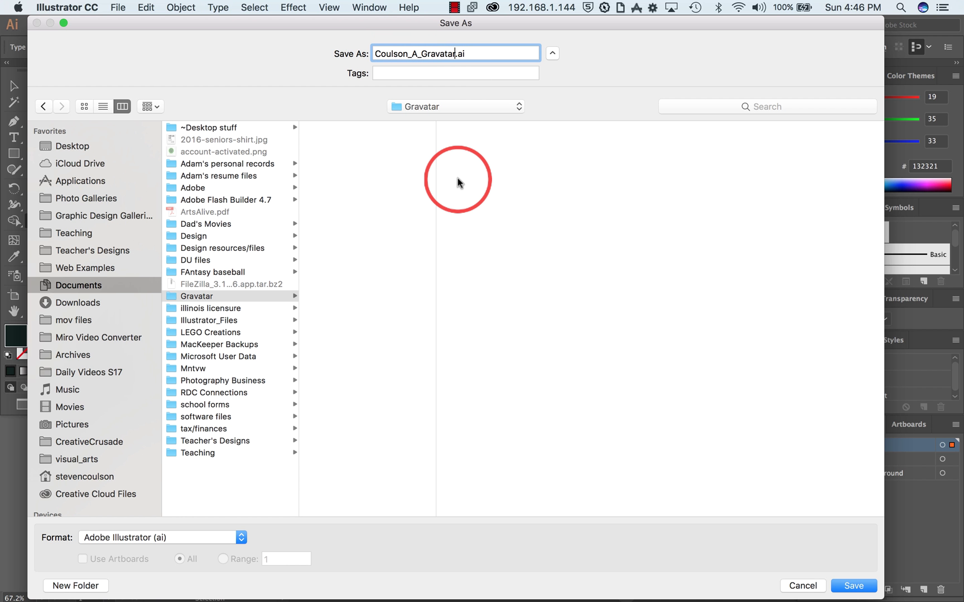
text(1)
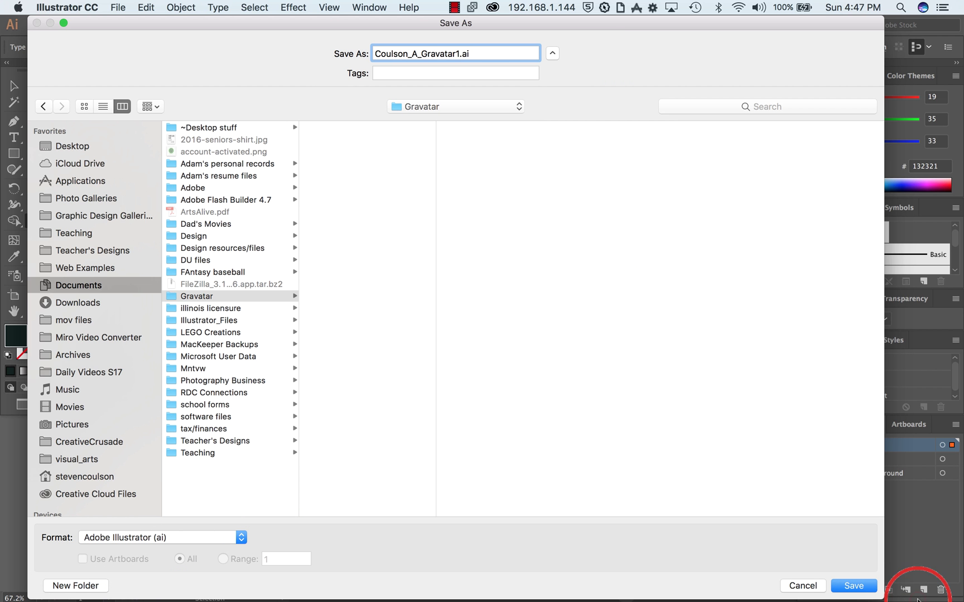
click(858, 588)
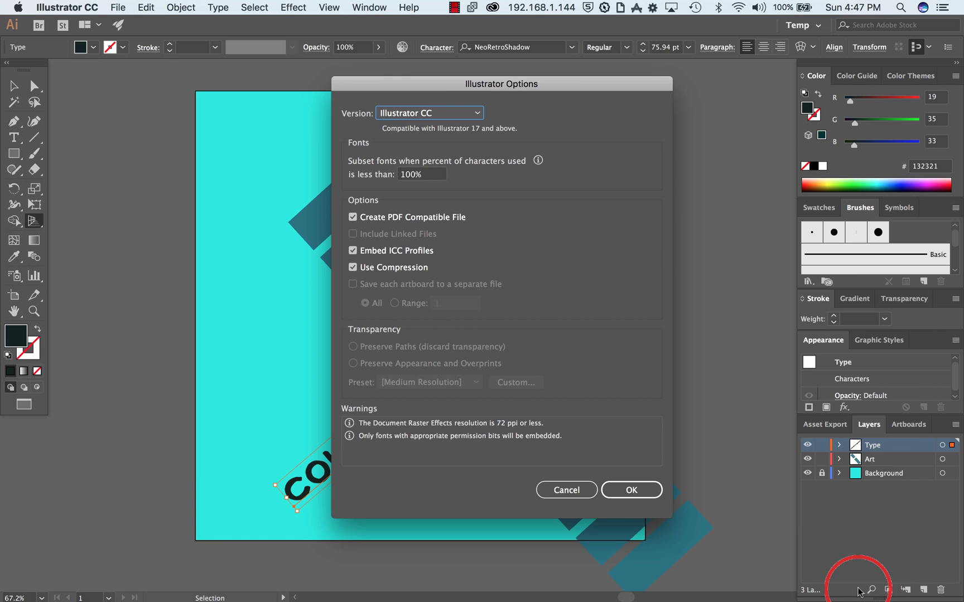
click(471, 112)
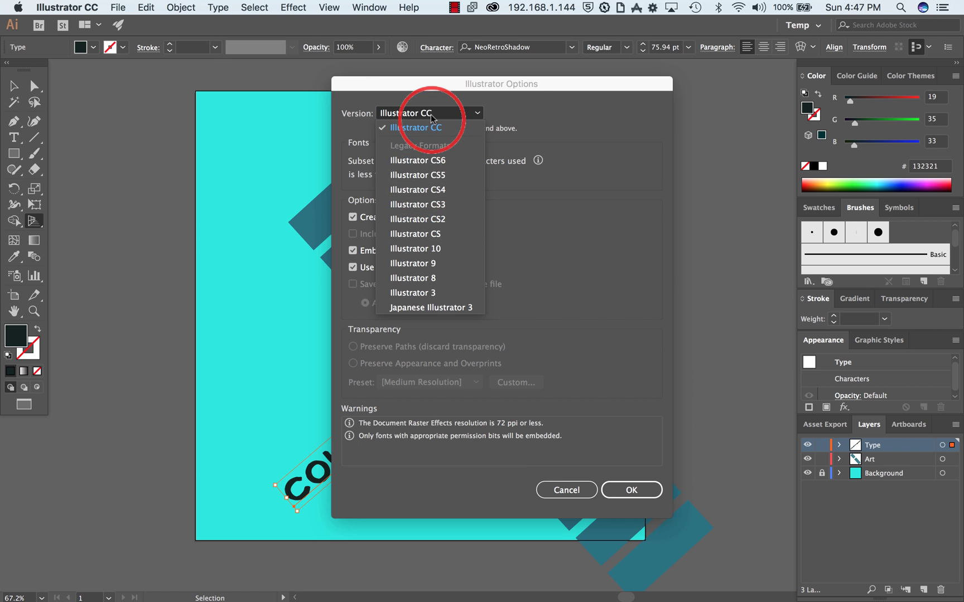
click(398, 127)
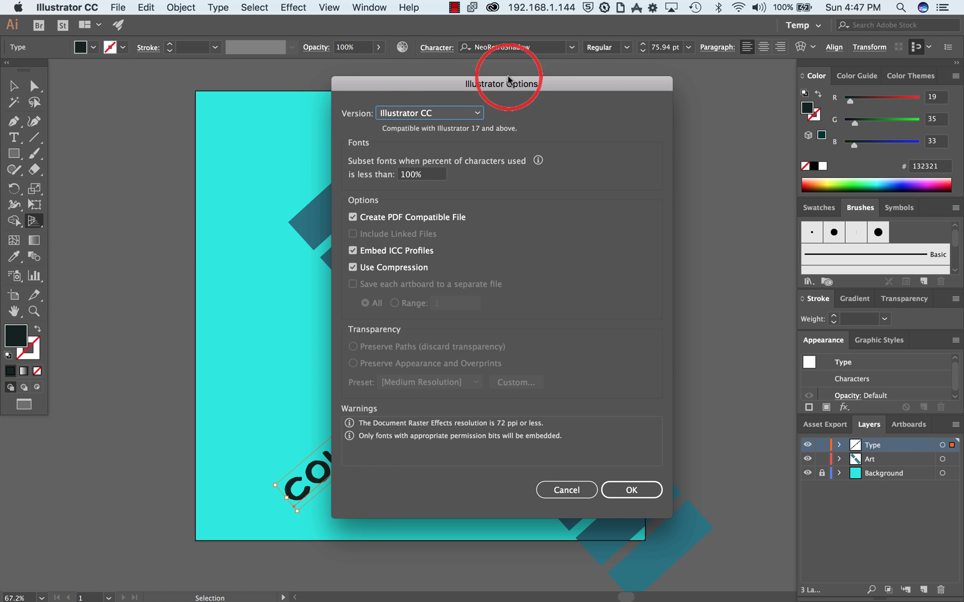
click(631, 490)
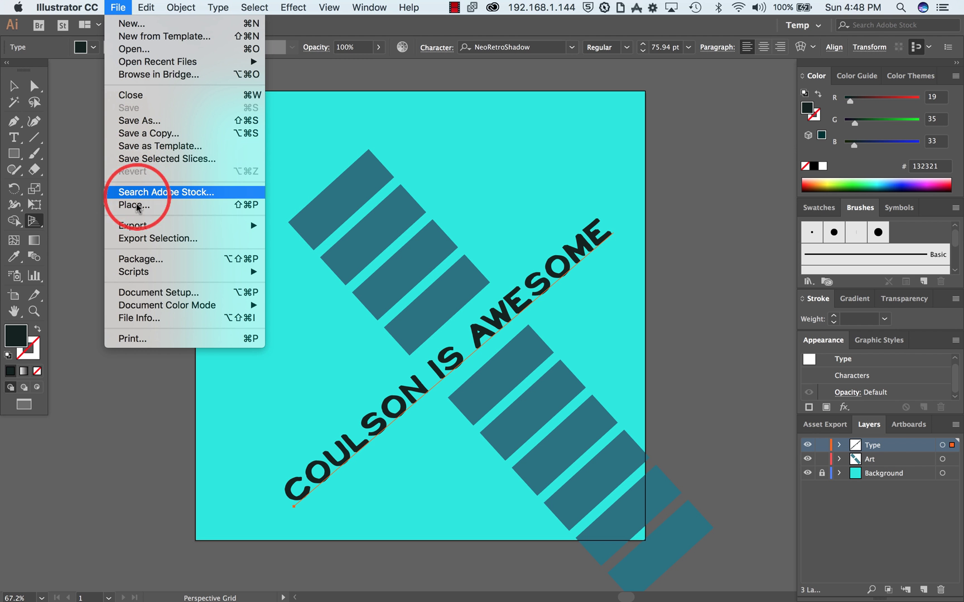
Open the artwork in Save for Web (Legacy) for export
mouse_move(256, 226)
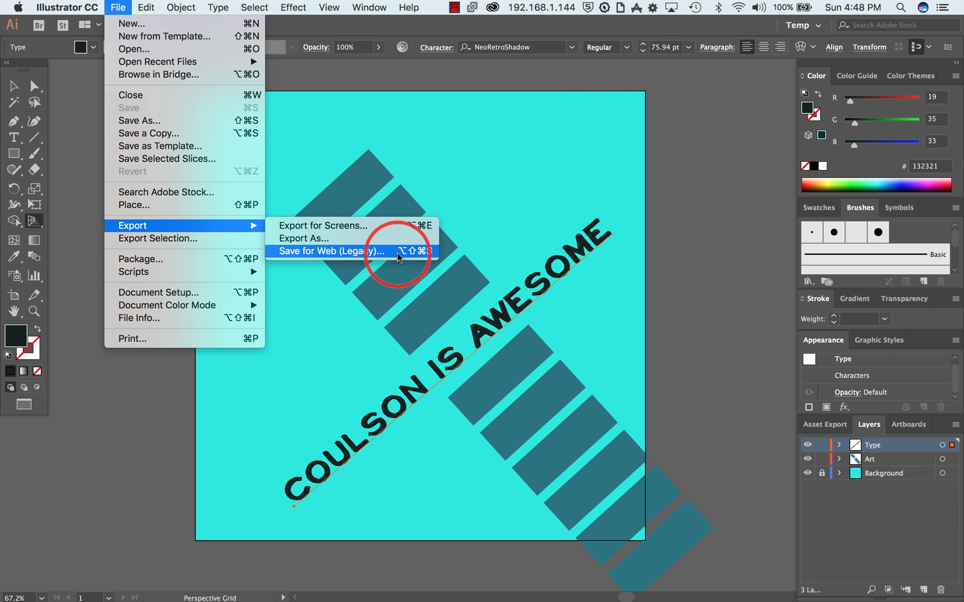
click(436, 167)
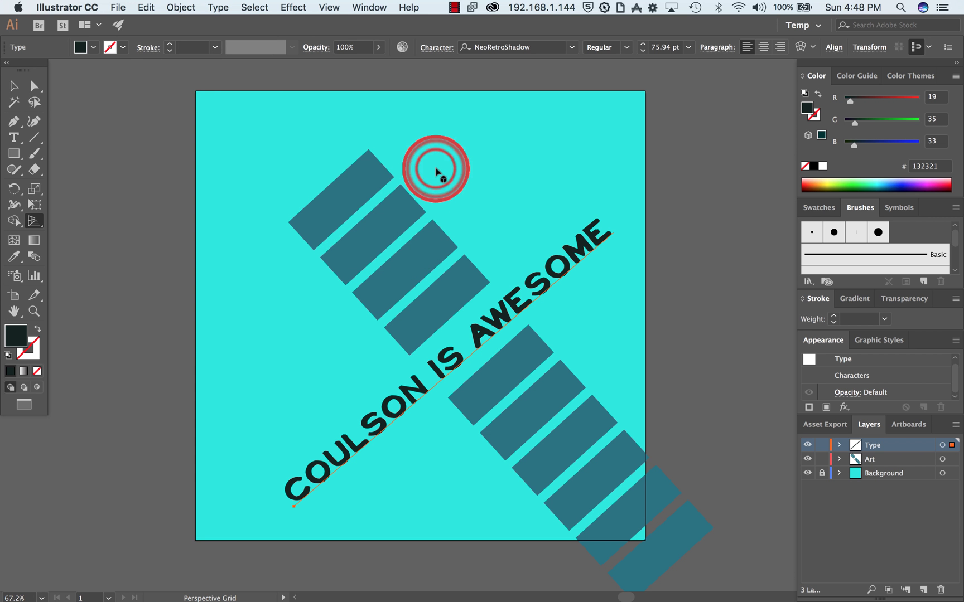
key(alt+shift+super+s)
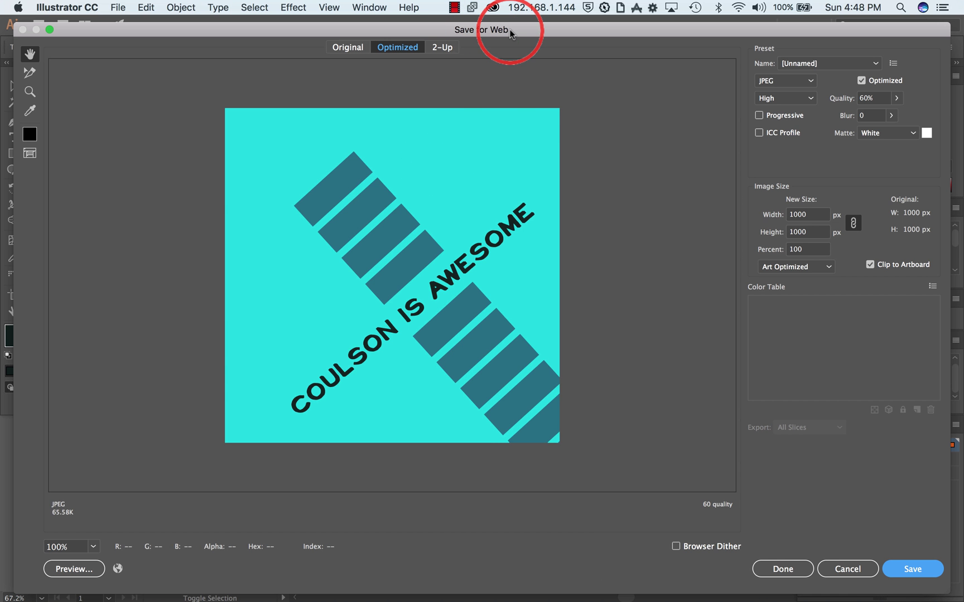
drag(518, 29, 510, 16)
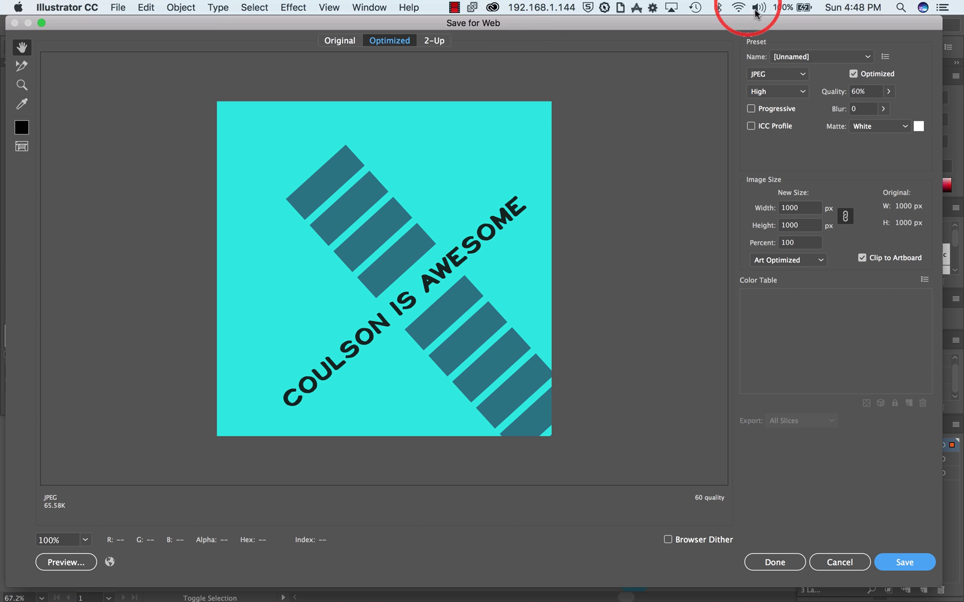
Try GIF as the web export format and resize the export window
click(781, 78)
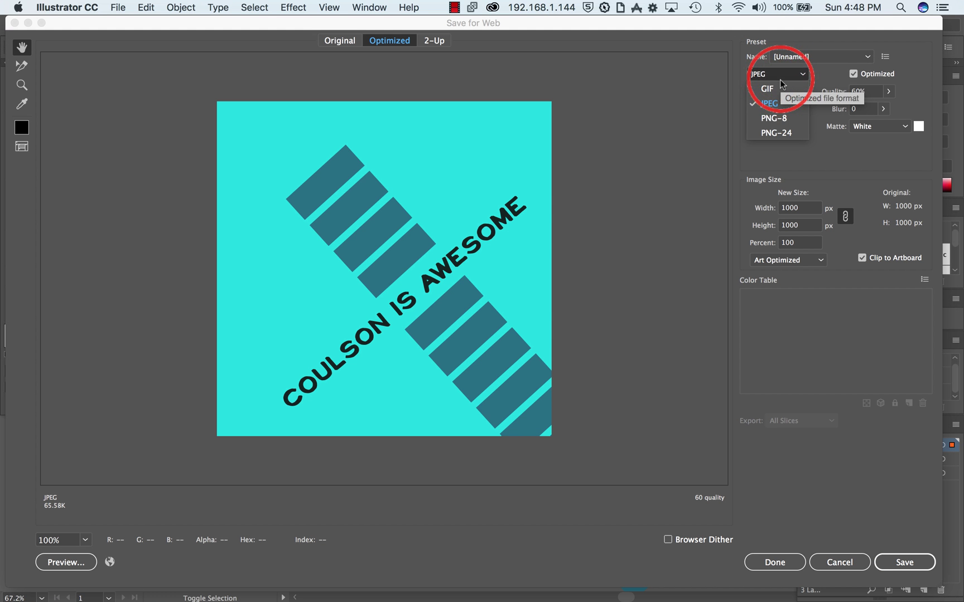
click(769, 88)
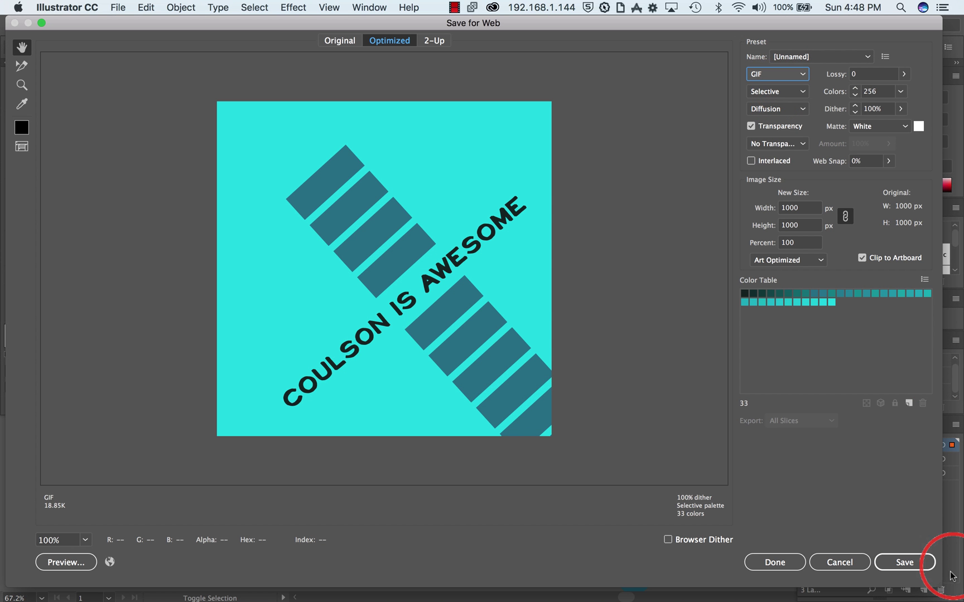
drag(940, 588, 565, 434)
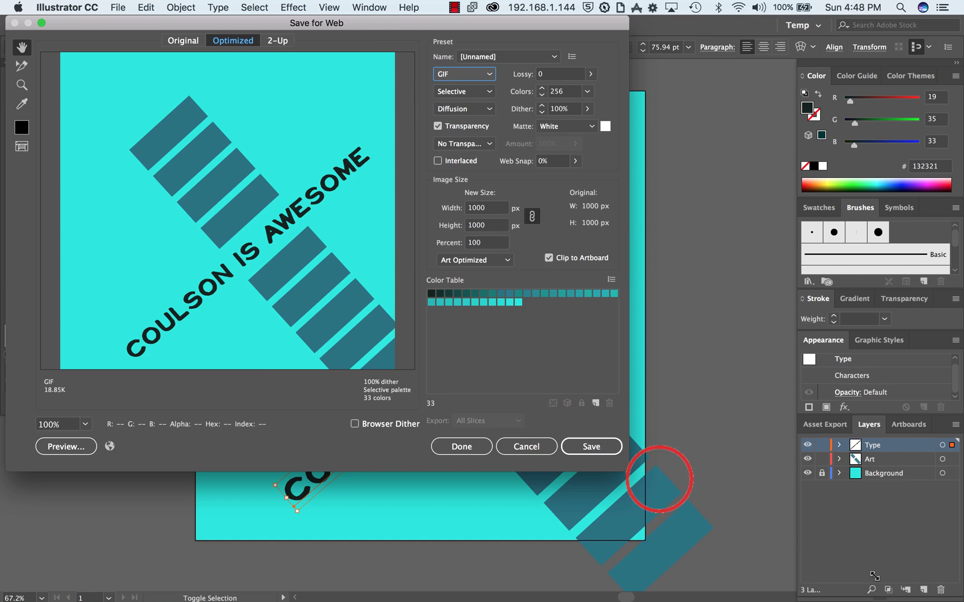
drag(659, 479, 956, 600)
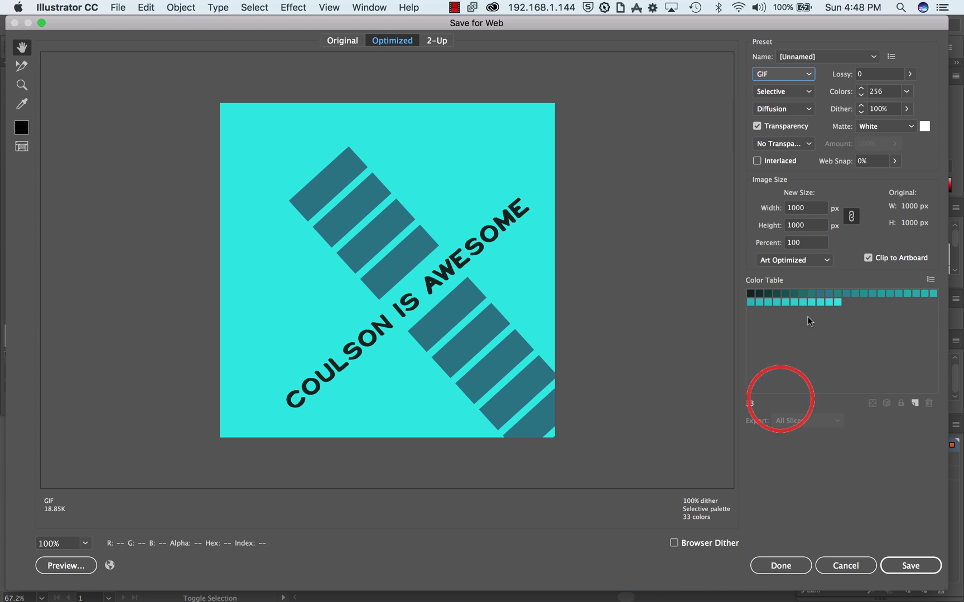
Set the web export format to JPEG with High compression quality
click(809, 75)
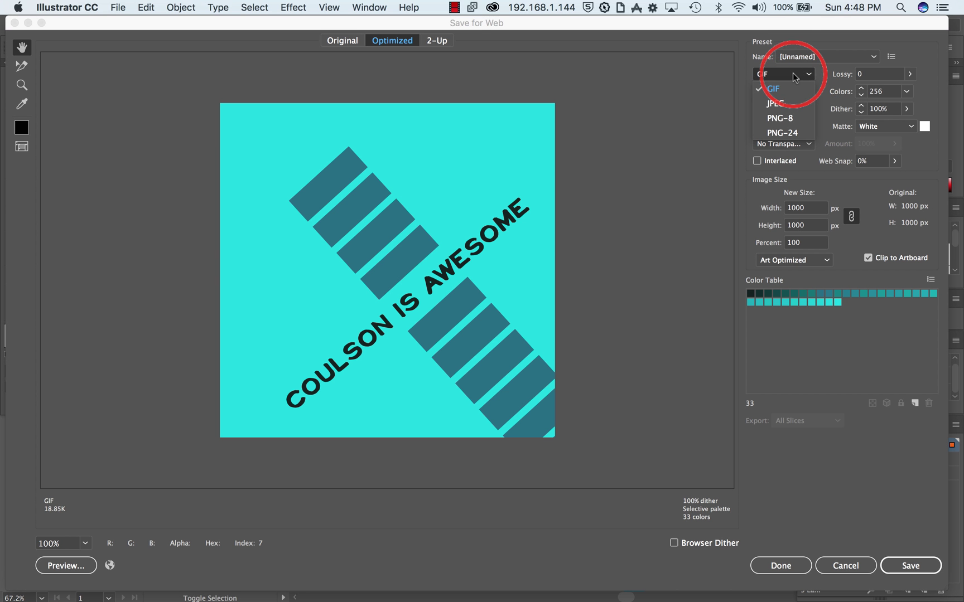
click(776, 104)
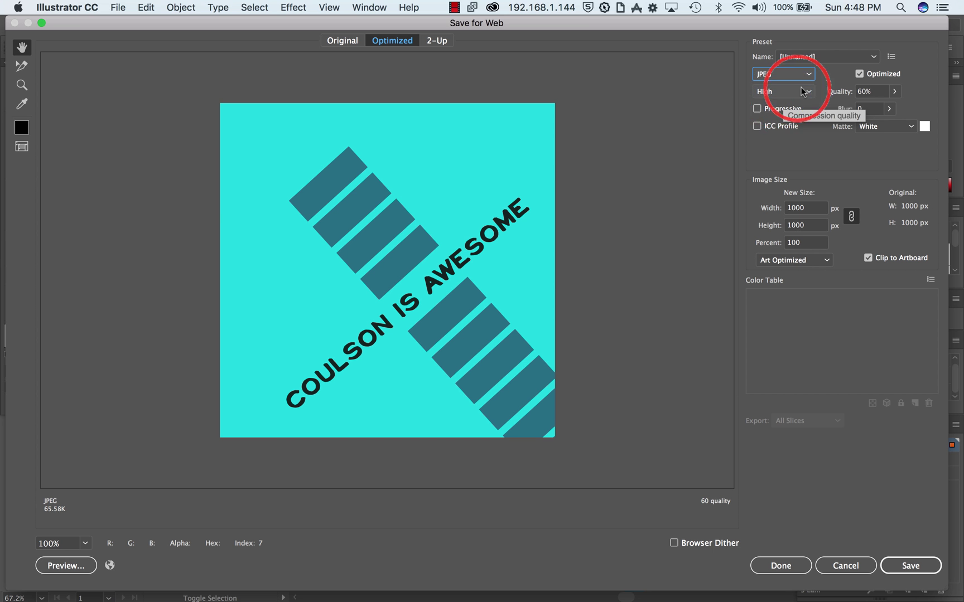
click(776, 92)
click(776, 141)
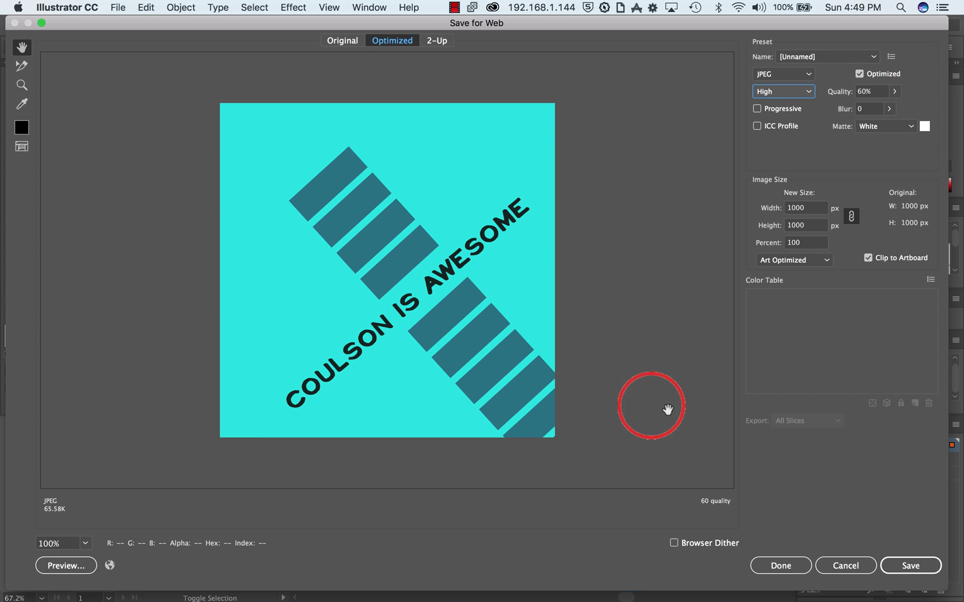
Save the optimized JPEG into the Gravatar folder in Documents, keeping the suggested file name
click(908, 565)
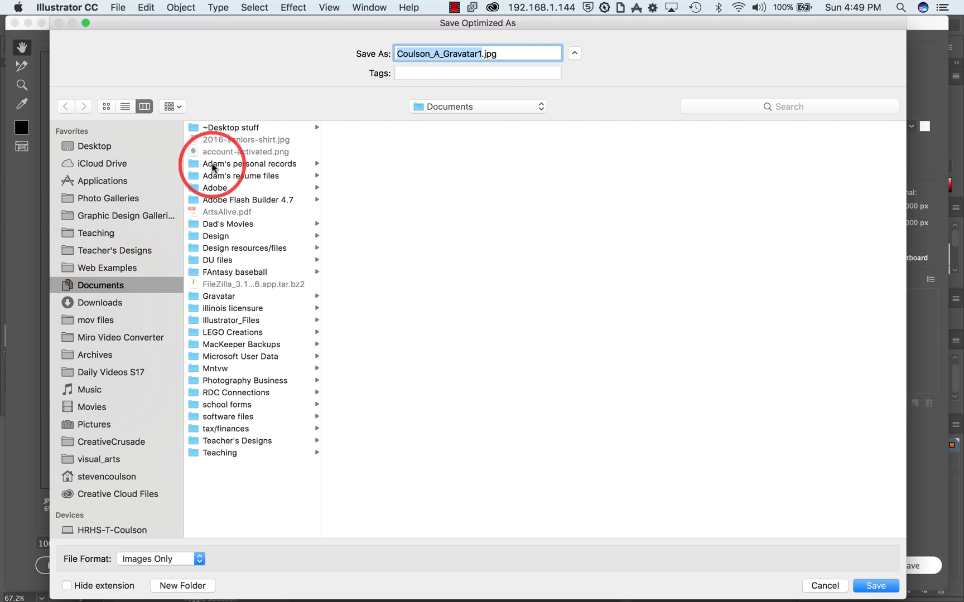
click(213, 297)
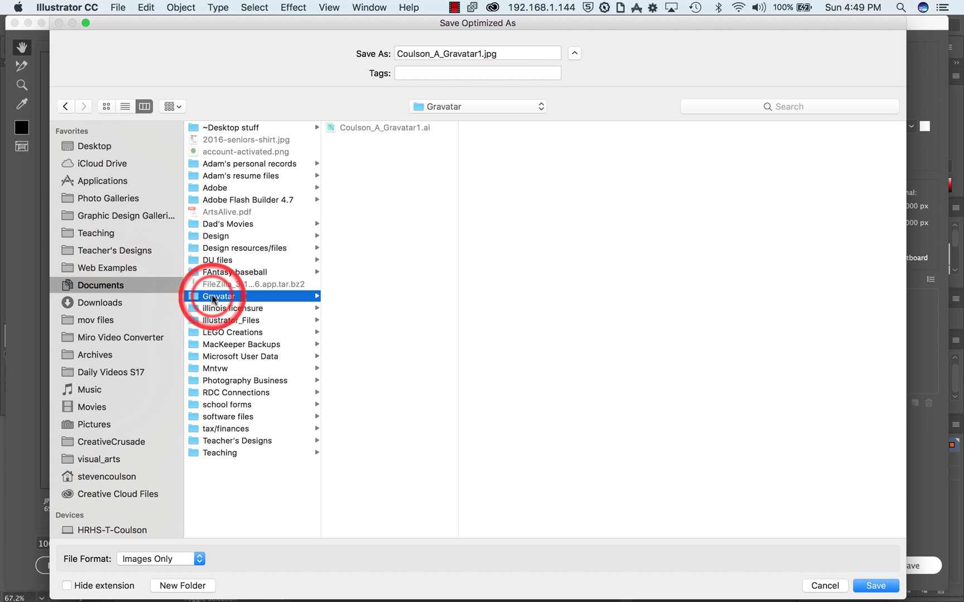
click(480, 54)
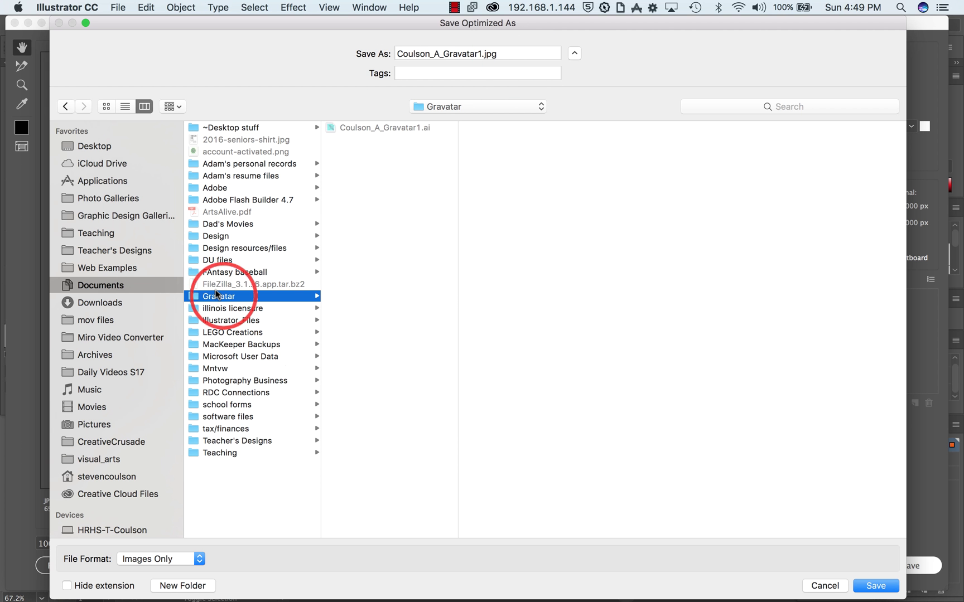
click(874, 586)
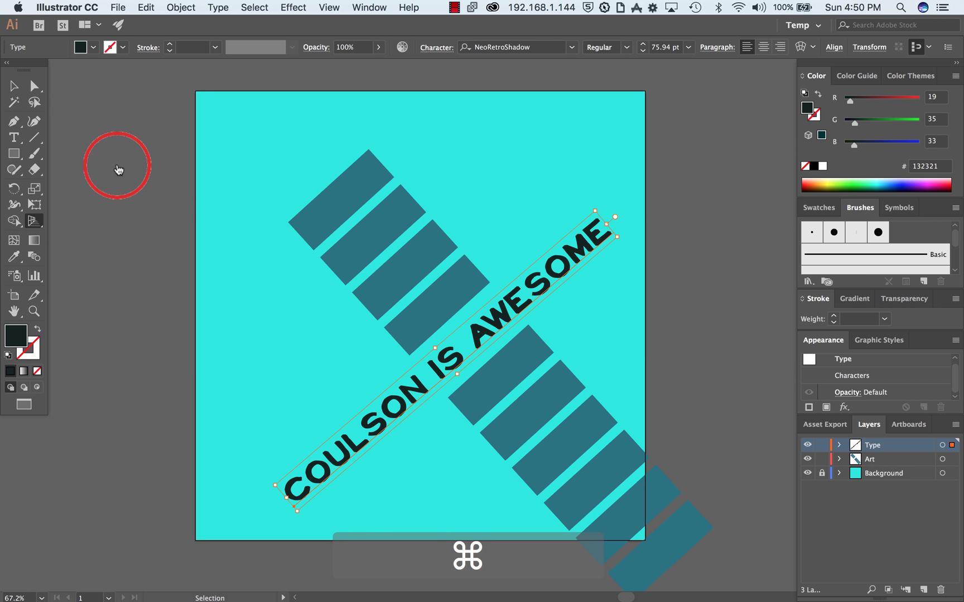
Switch to Google Chrome, load the Creative Crusade site in a new window, and open the account's profile for editing
key(super+Tab)
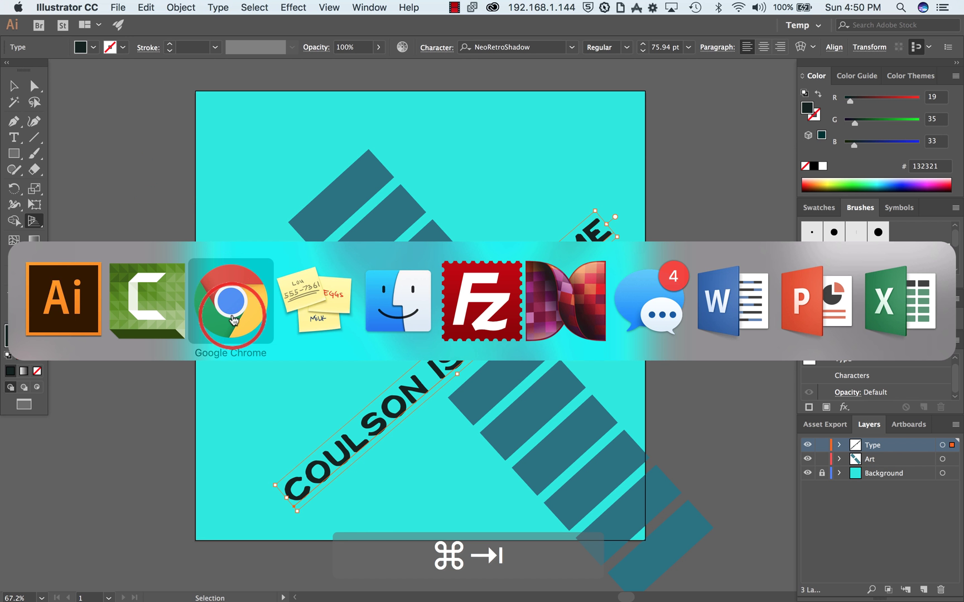
click(232, 313)
key(super+n)
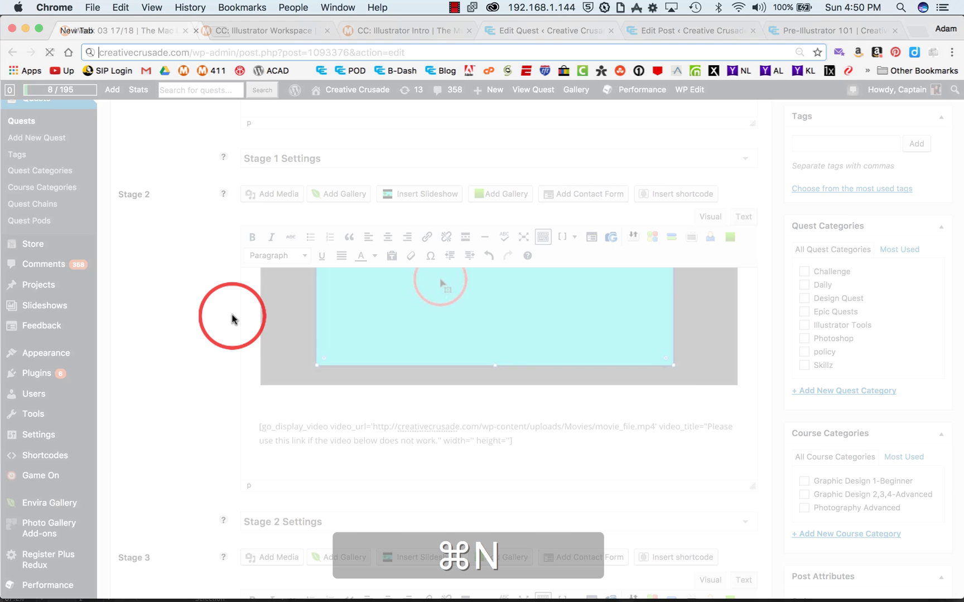
click(320, 72)
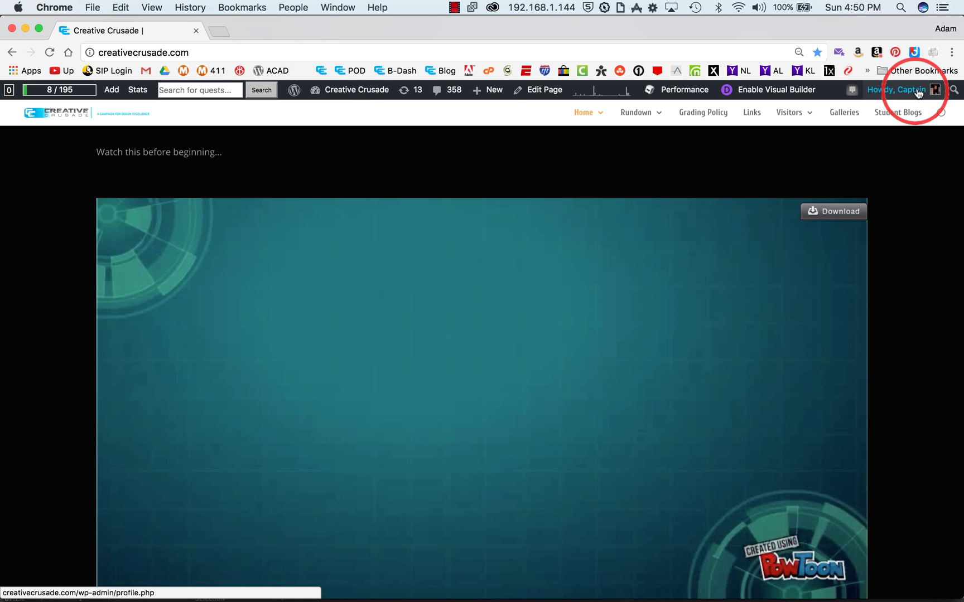
mouse_move(926, 91)
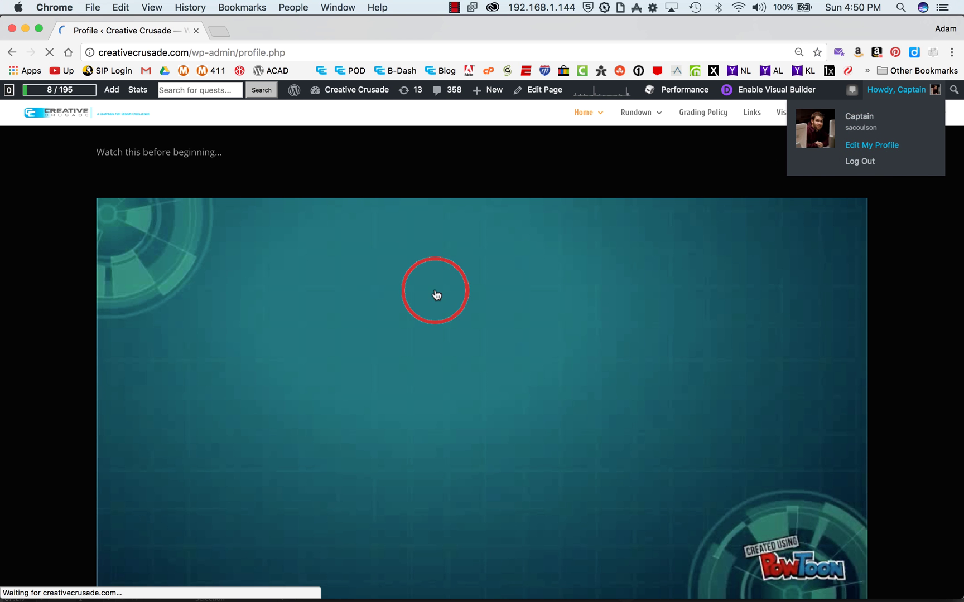
Examine the profile page's contact email and the Profile Picture section with its Gravatar link
scroll(384, 321, down, 3)
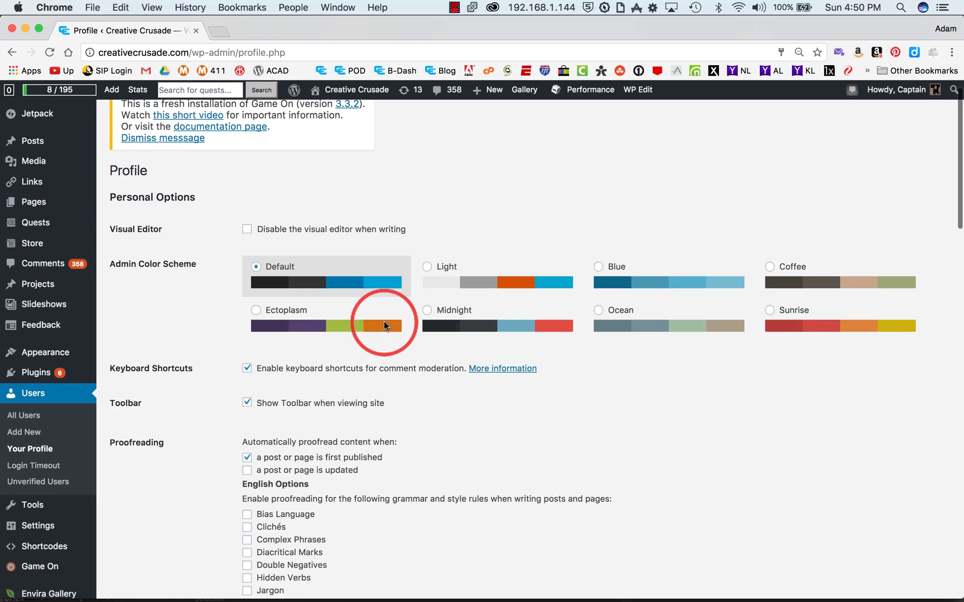
scroll(384, 321, down, 8)
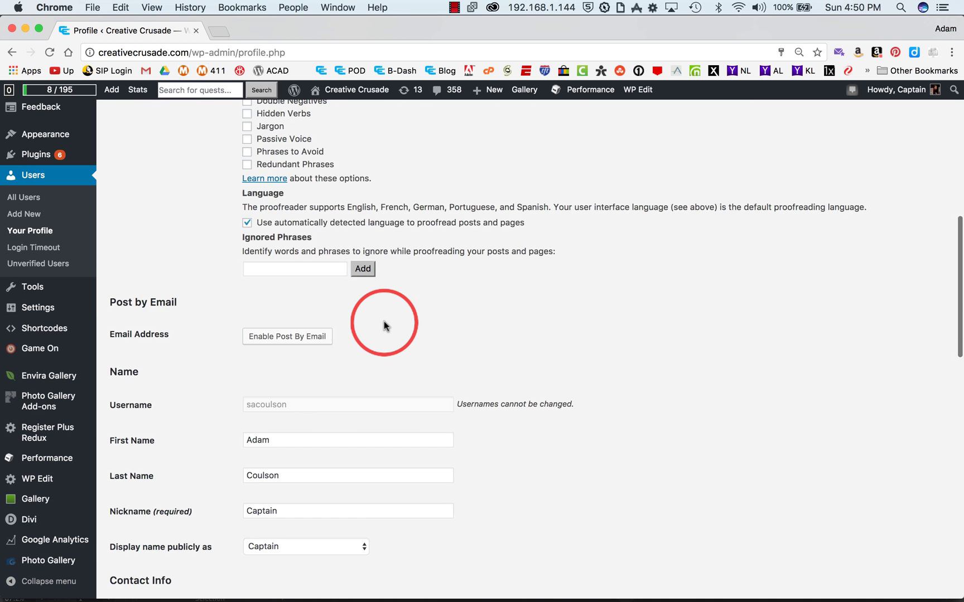
scroll(383, 322, down, 10)
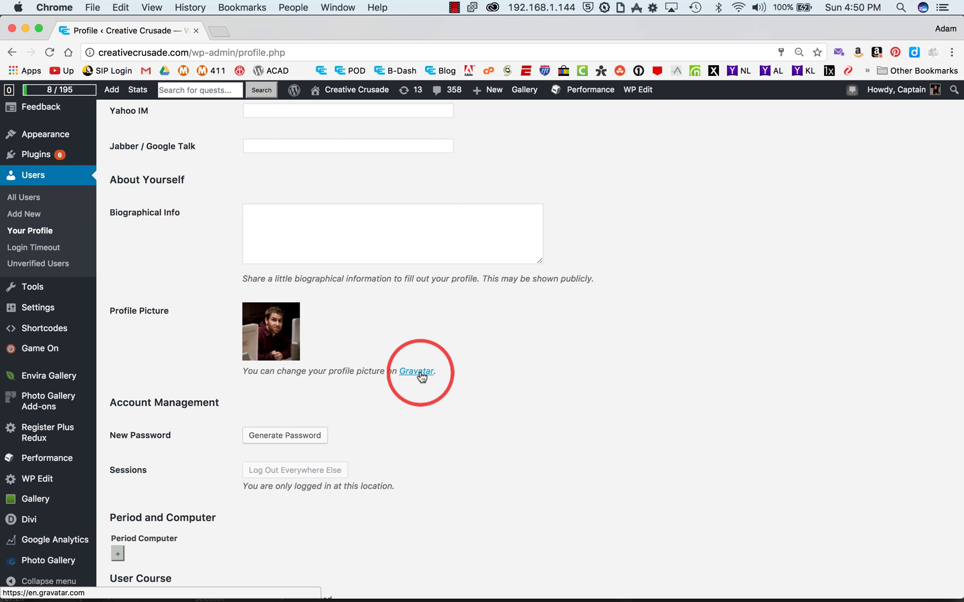
scroll(422, 378, up, 10)
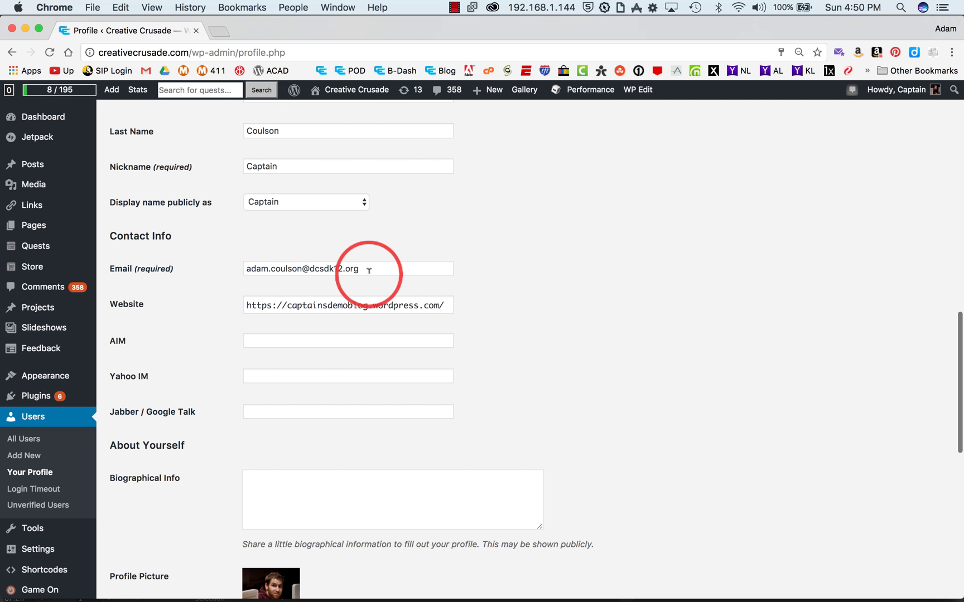
drag(371, 266, 204, 269)
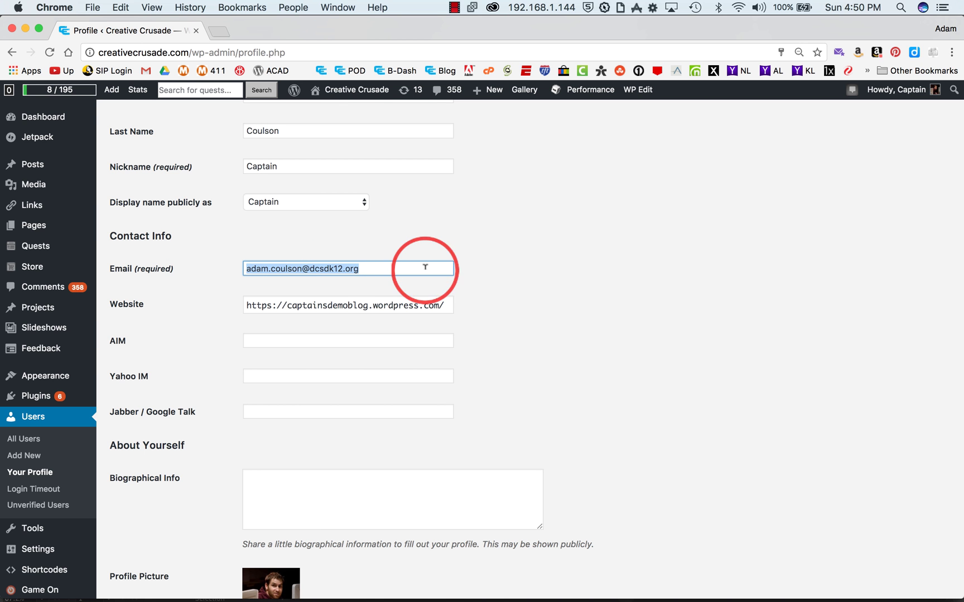
scroll(511, 313, down, 5)
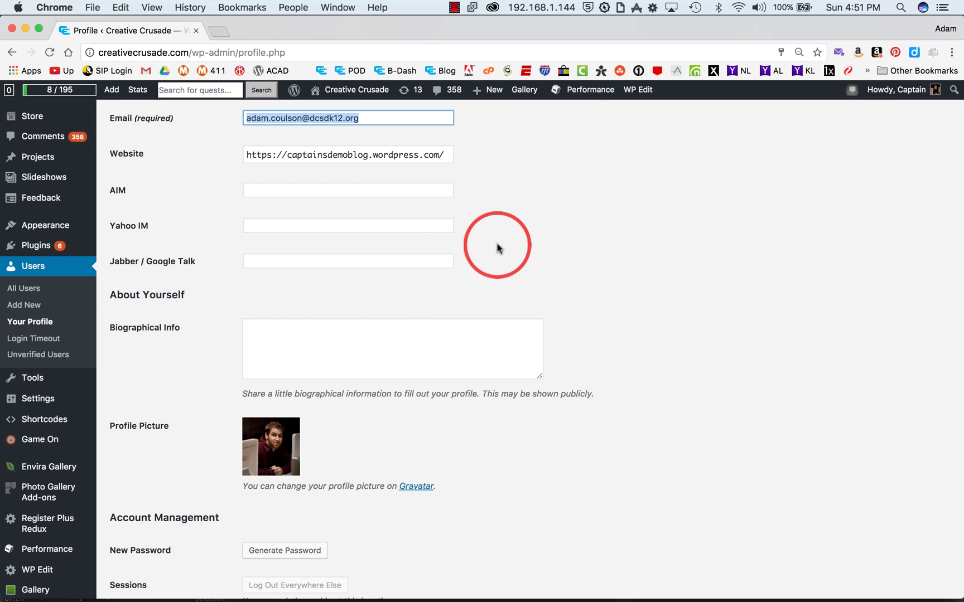
scroll(497, 247, up, 10)
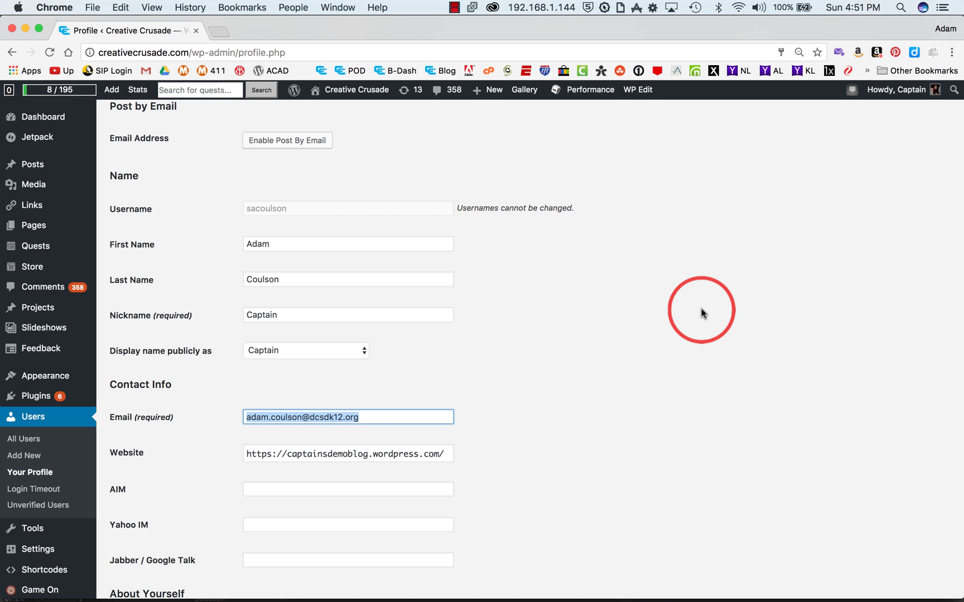
scroll(701, 309, down, 10)
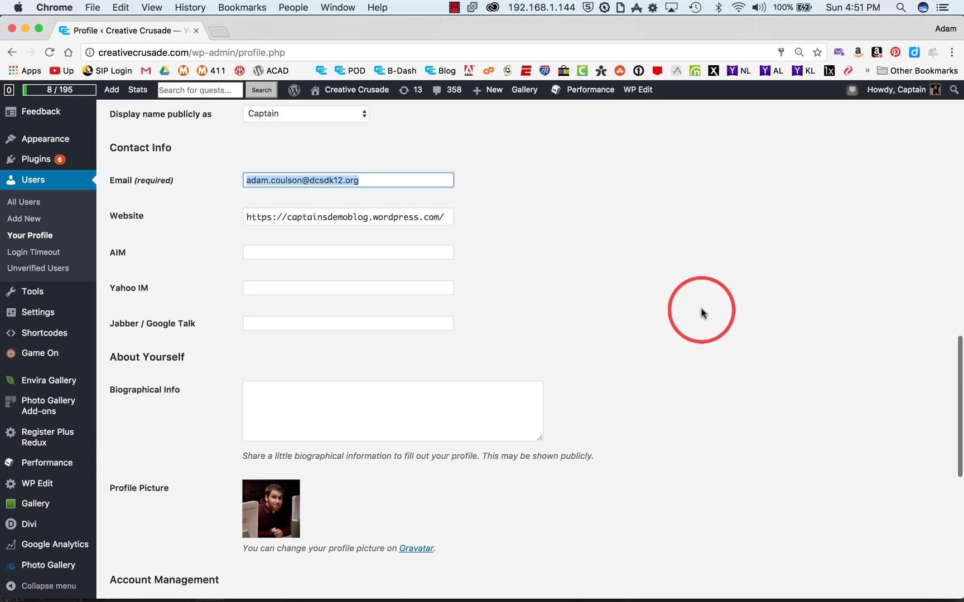